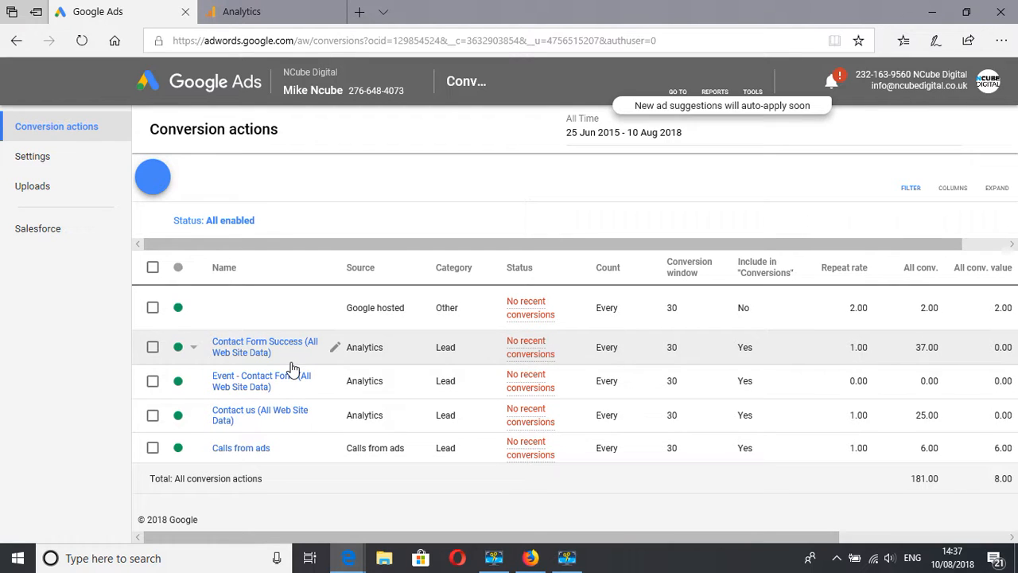
Start a new conversion action that tracks sales and other actions on the website
left_click(752, 92)
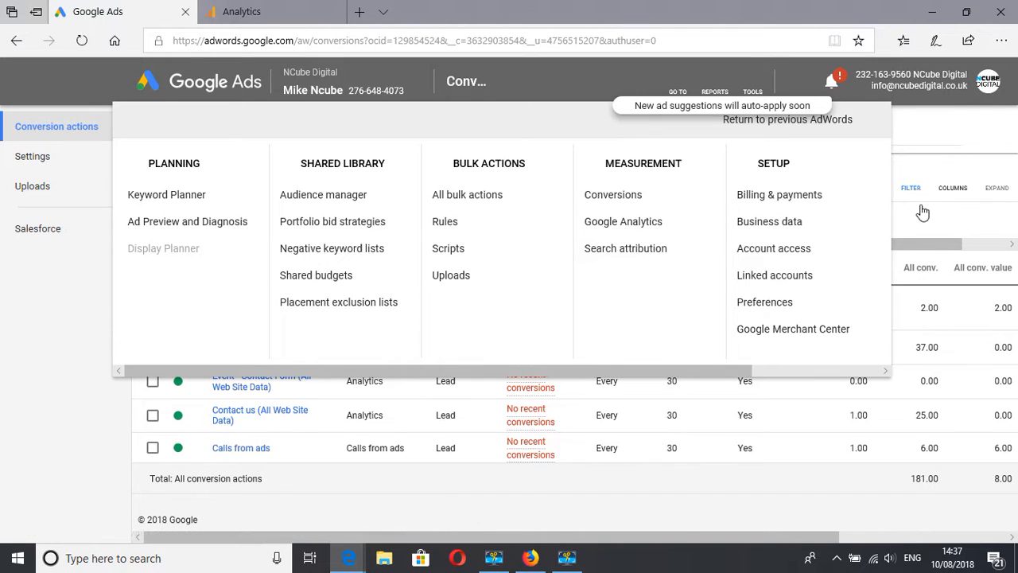
left_click(968, 231)
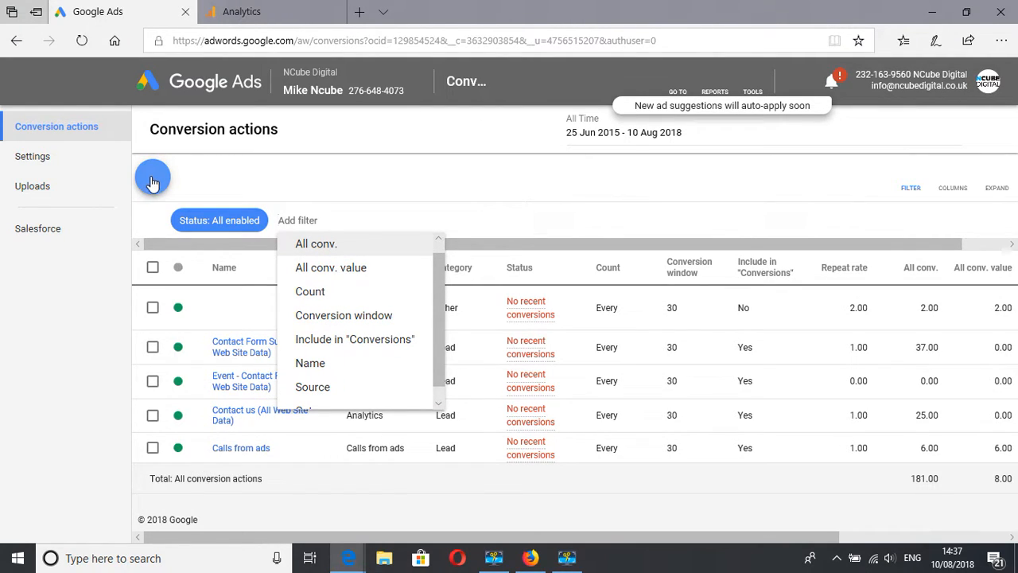
left_click(153, 183)
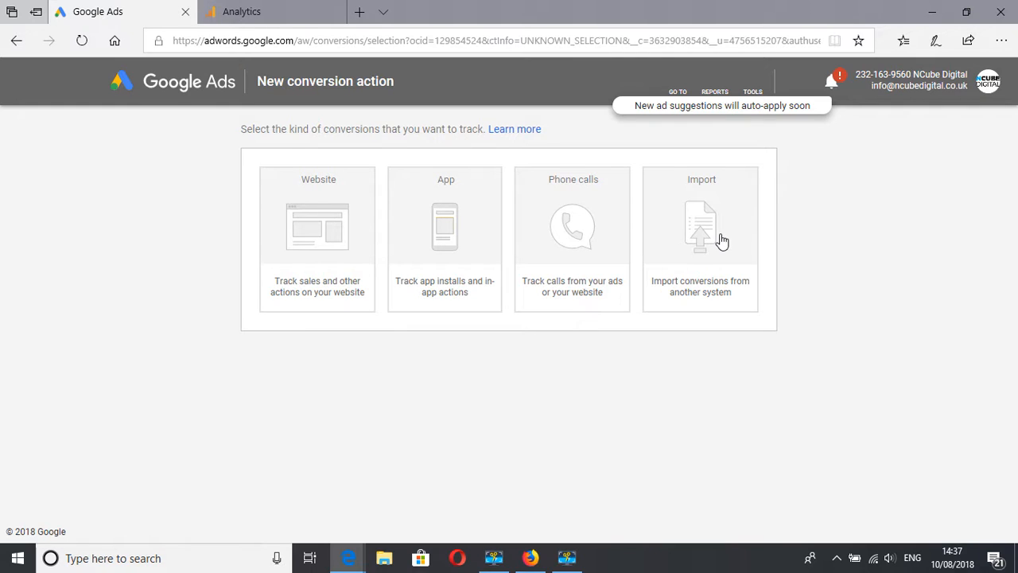
left_click(318, 216)
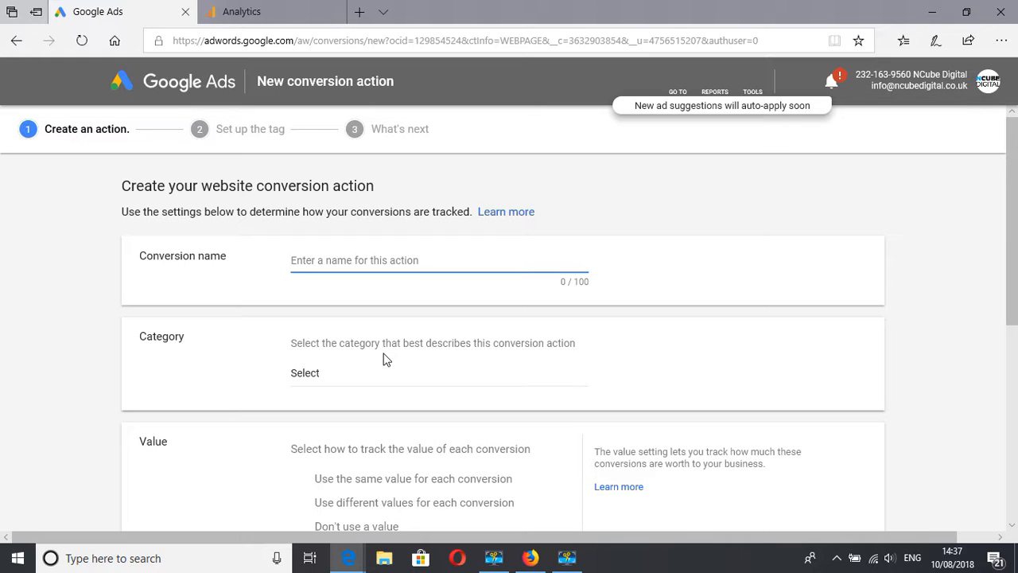
Name the conversion action "Purchase" and set its category to Purchase/Sale
type("Purchase")
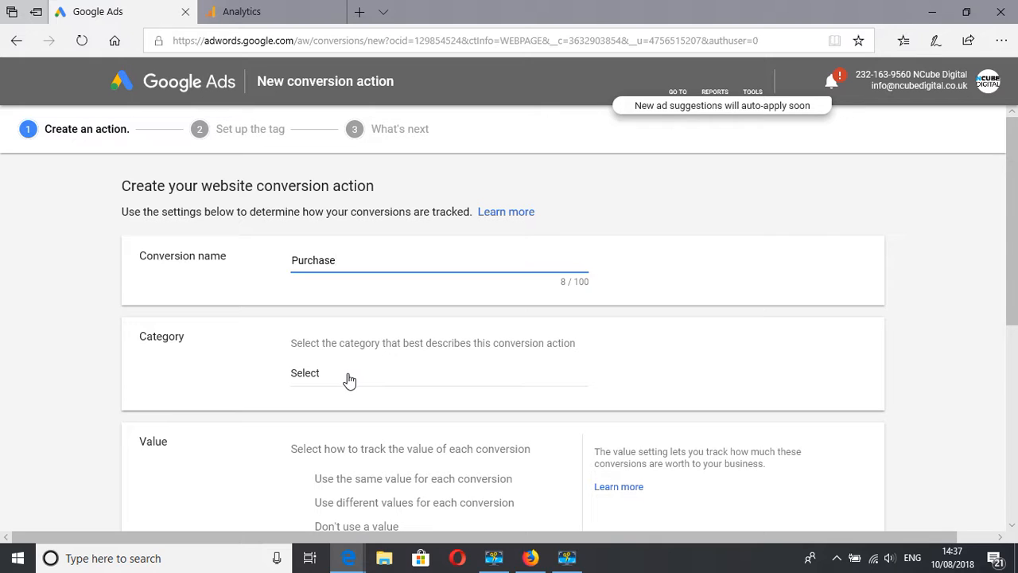
left_click(348, 374)
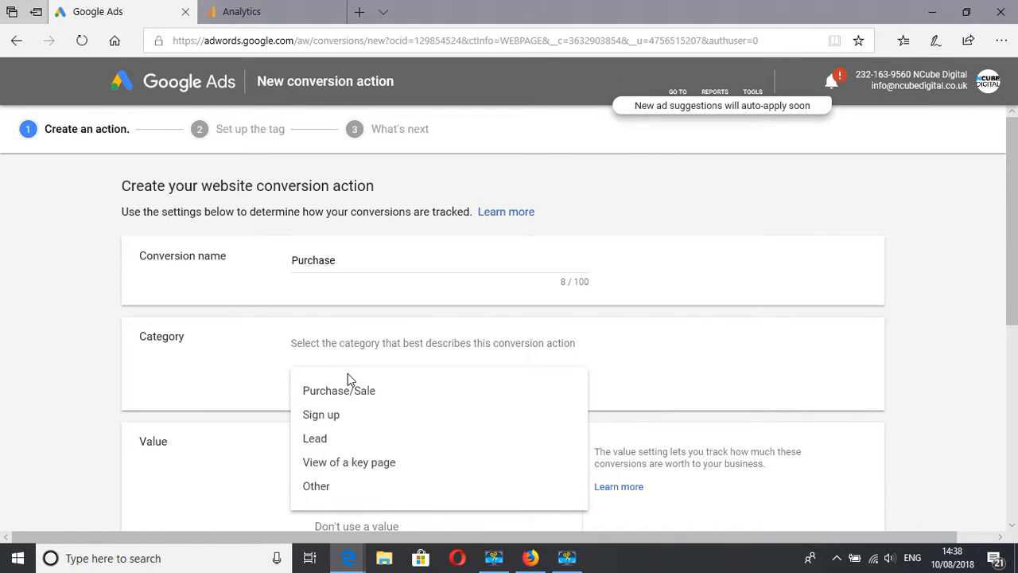
left_click(345, 394)
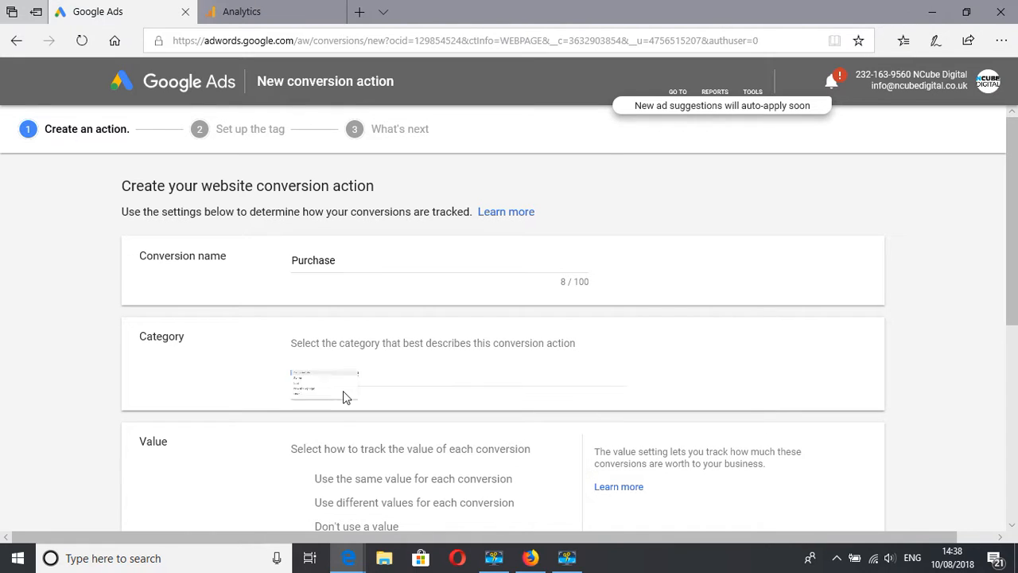
Use the same value for each conversion and set it to 100 US dollars
left_click_drag(1013, 287, 1015, 368)
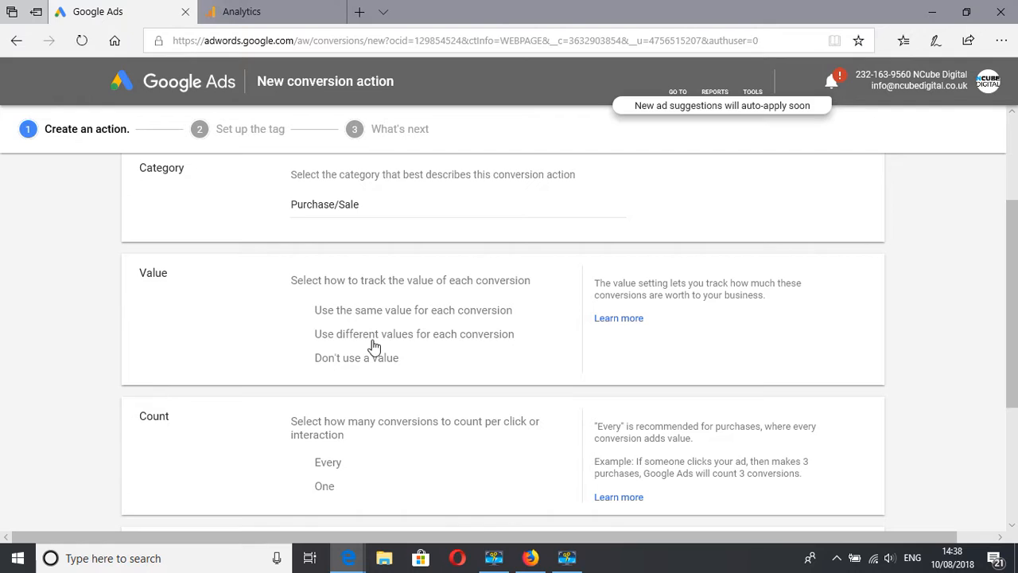
left_click(303, 316)
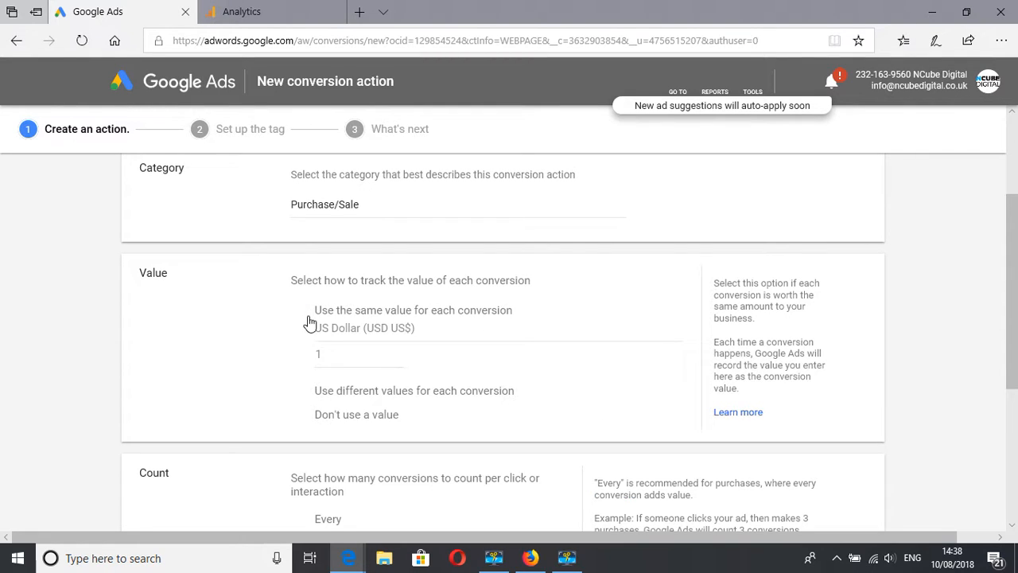
left_click(335, 353)
type("00")
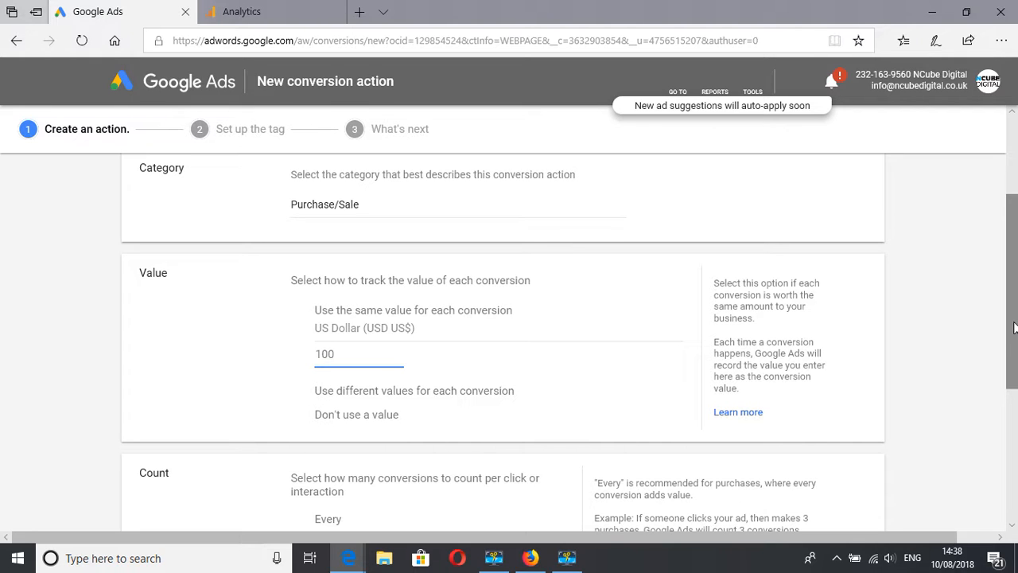
Set the conversion action's value tracking to "Don't use a value"
left_click_drag(1016, 330, 1014, 353)
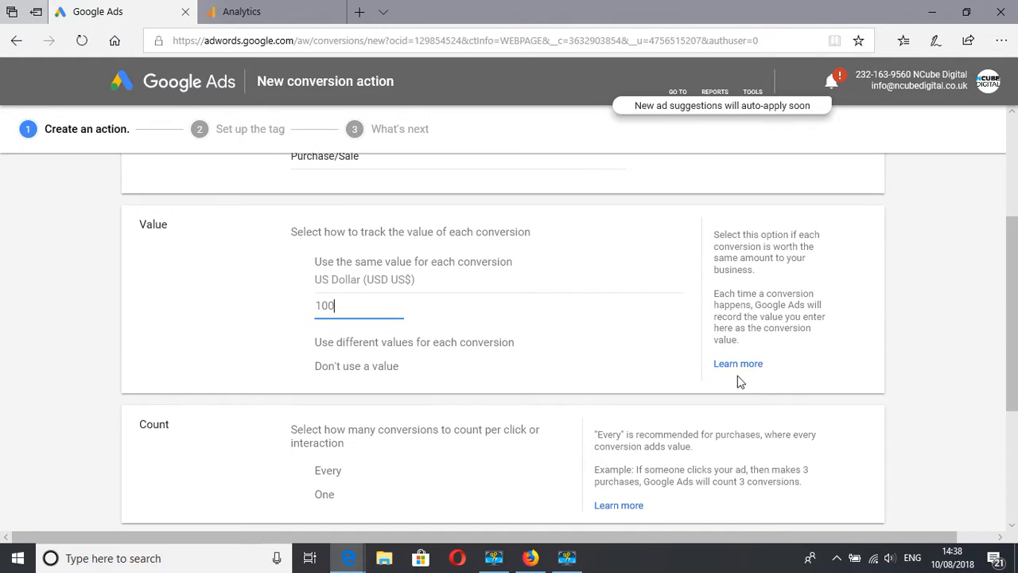
left_click(309, 372)
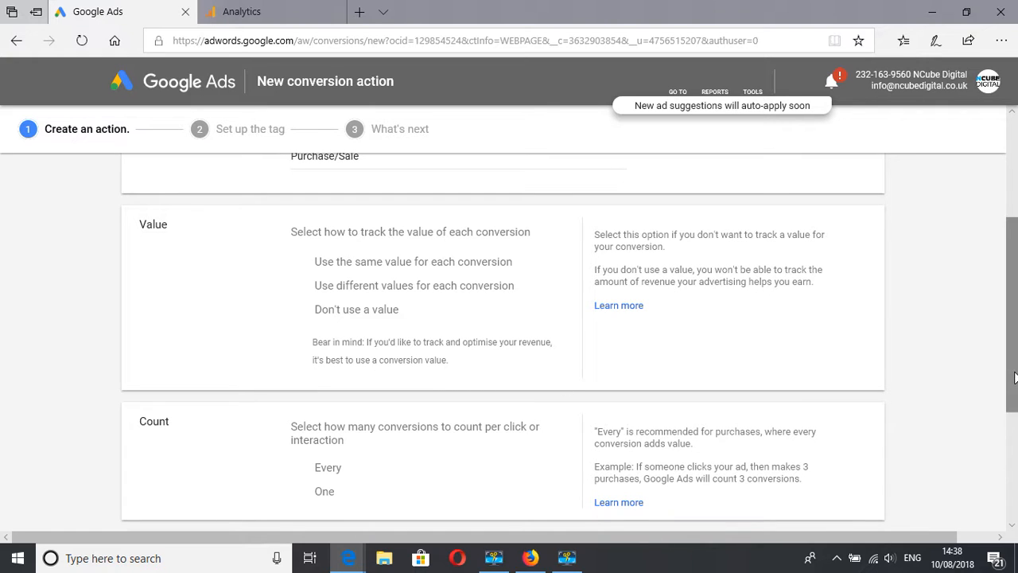
Expand the conversion window setting and set the tracking period after an ad interaction to 90 days
left_click_drag(1015, 377, 1014, 443)
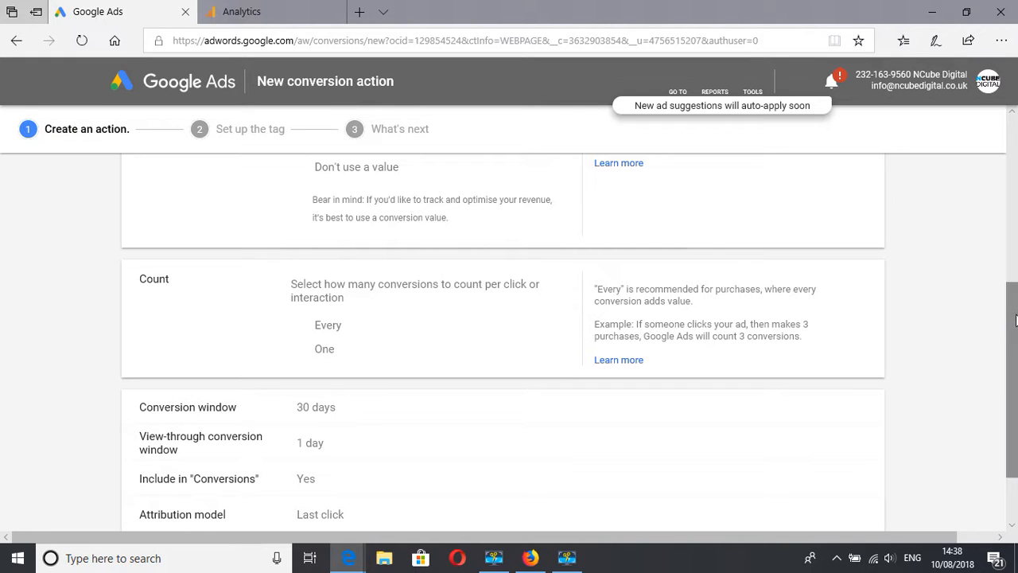
left_click_drag(1016, 320, 1016, 354)
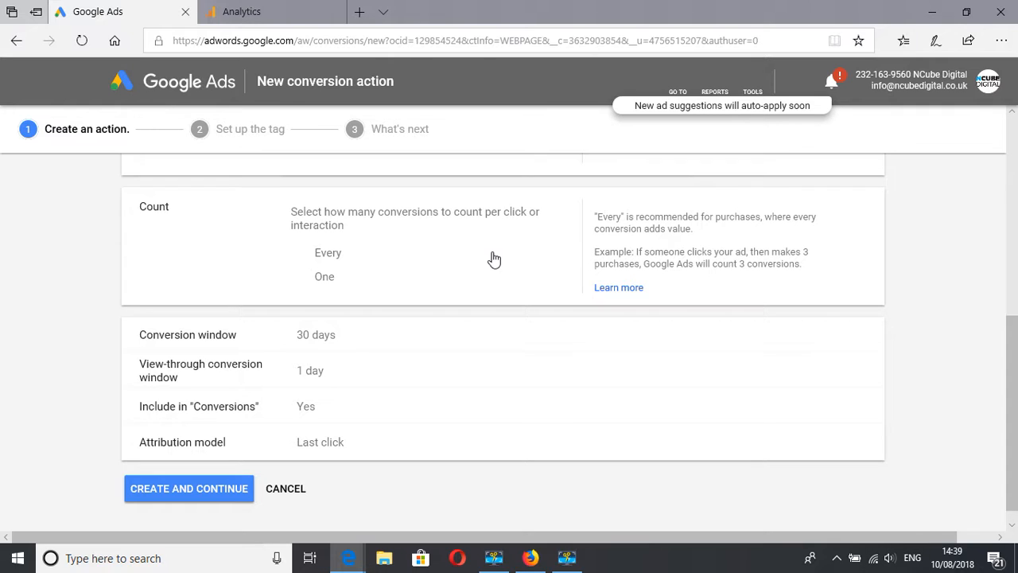
left_click(311, 348)
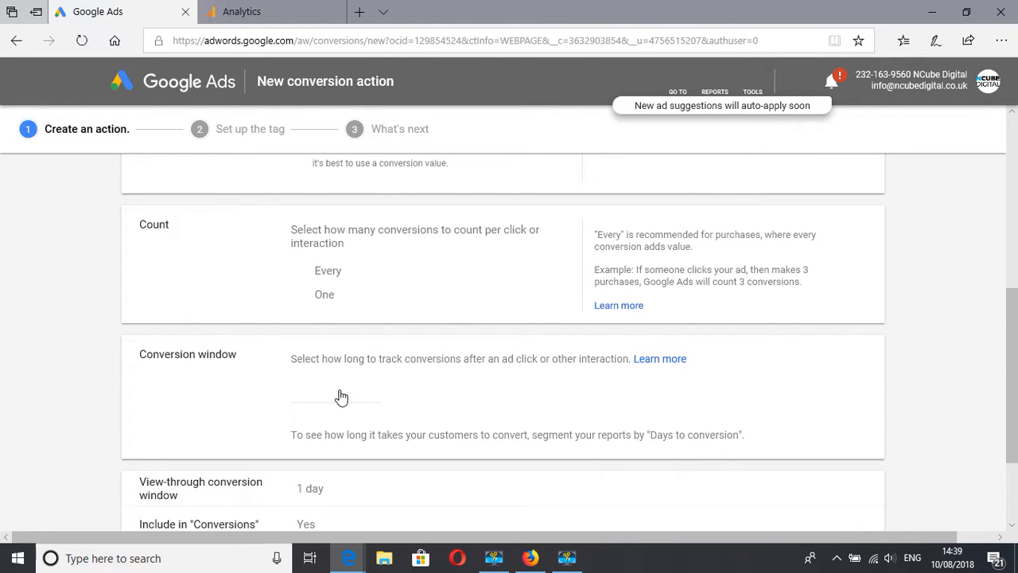
left_click_drag(341, 395, 332, 312)
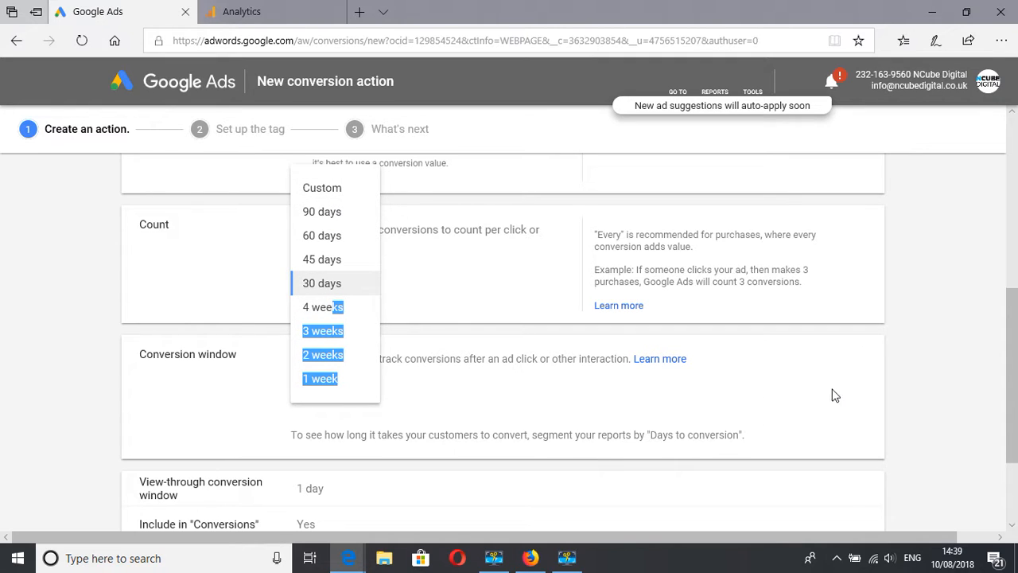
left_click(937, 379)
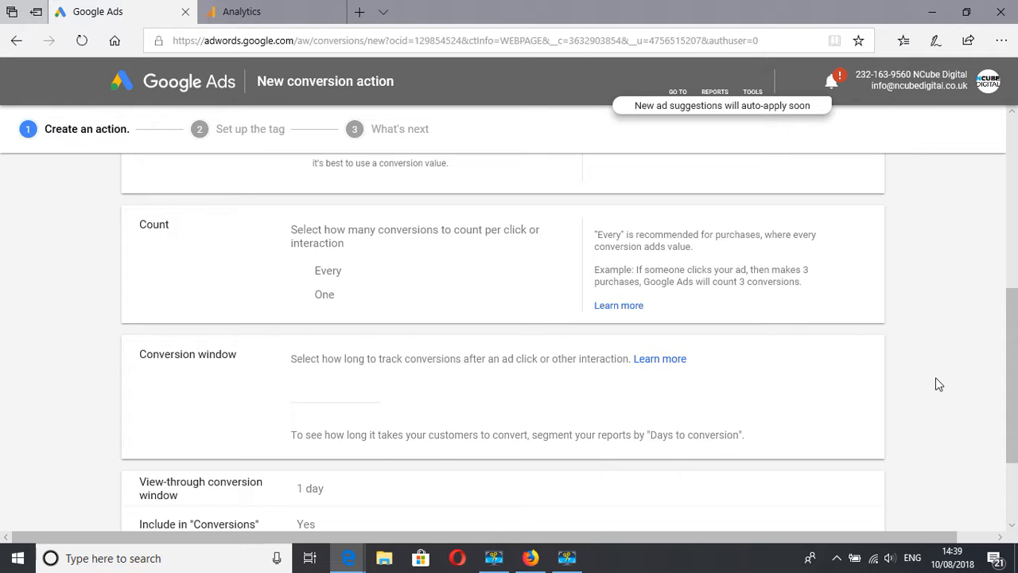
left_click(350, 401)
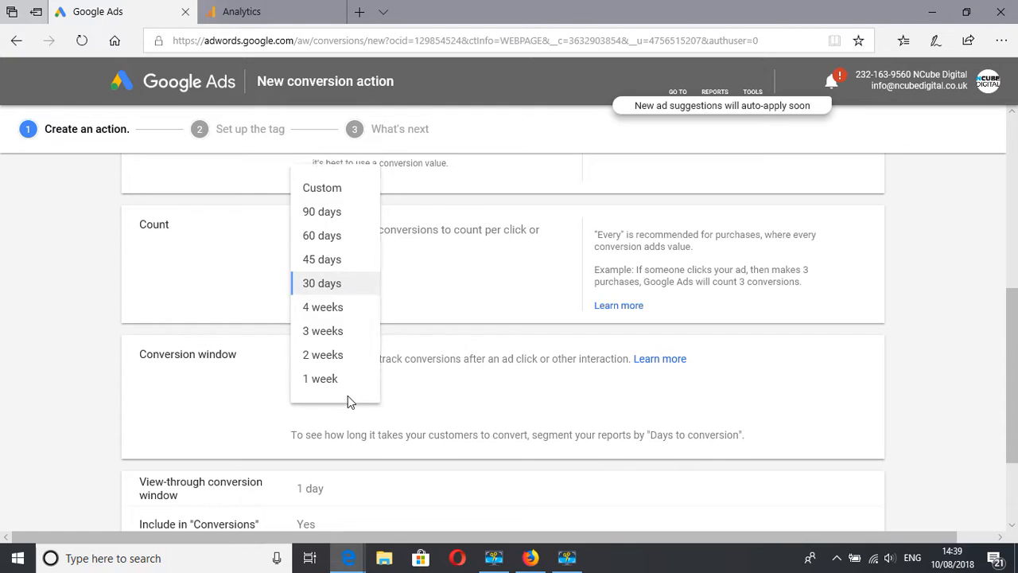
left_click(325, 218)
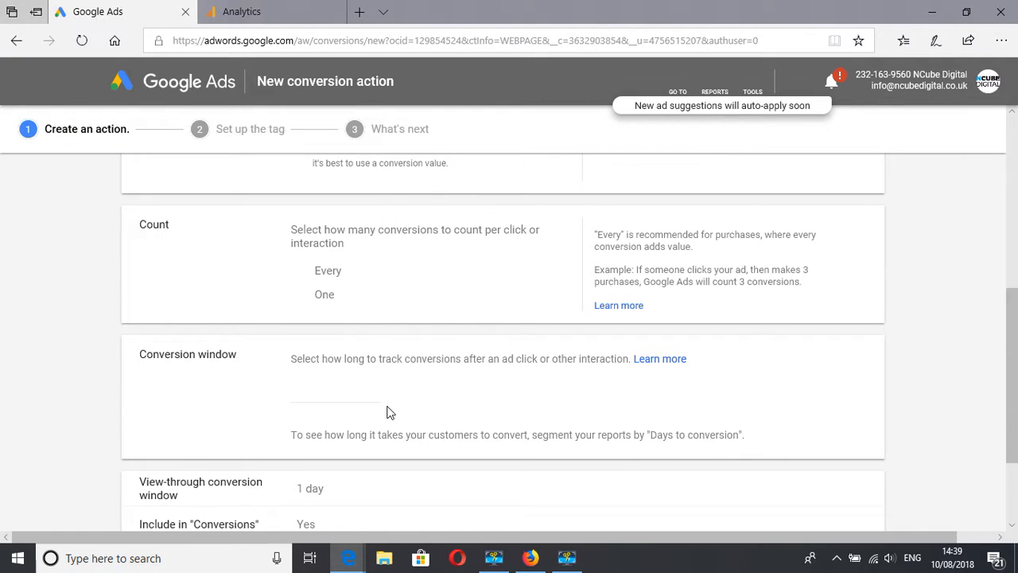
Expand the attribution model setting and review the available models, keeping Last click
left_click_drag(1008, 326, 1015, 386)
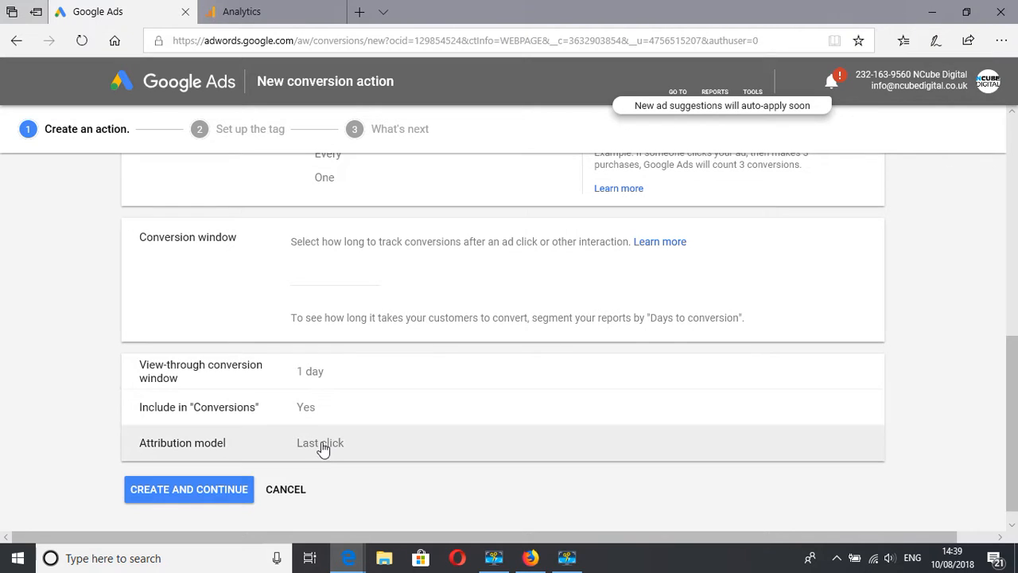
left_click(322, 446)
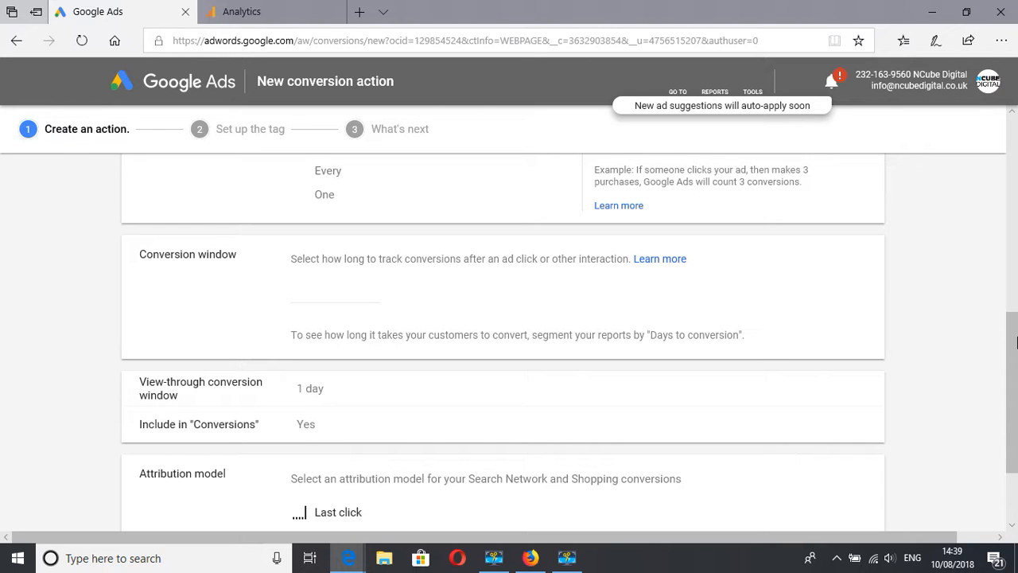
left_click_drag(1015, 337, 1015, 395)
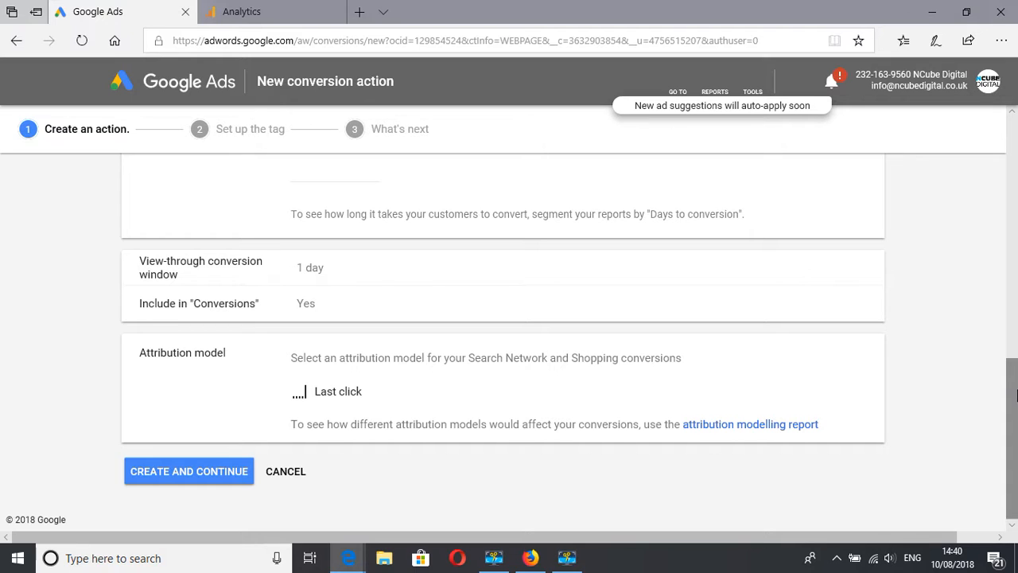
left_click(333, 394)
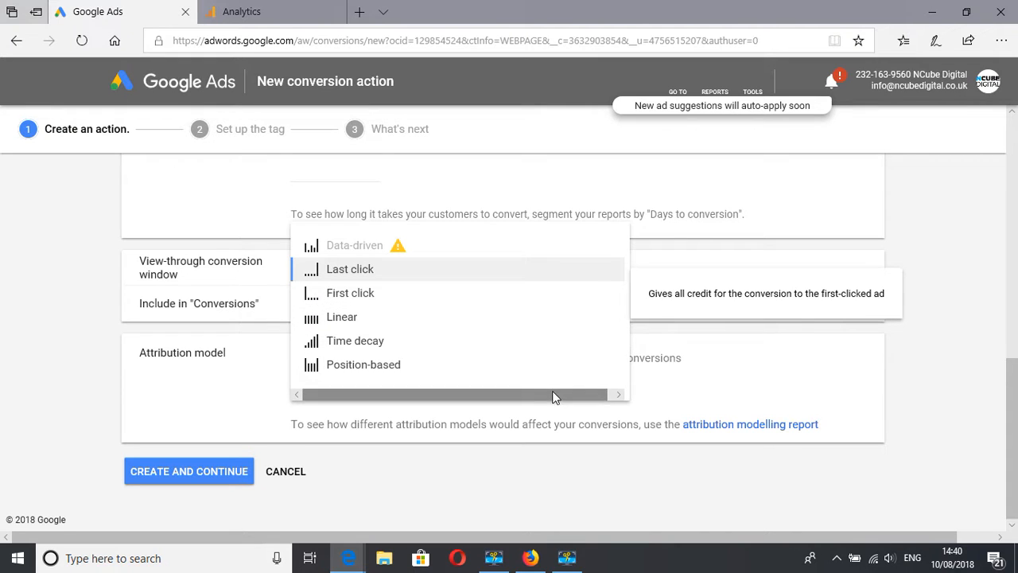
left_click(781, 360)
mouse_move(782, 362)
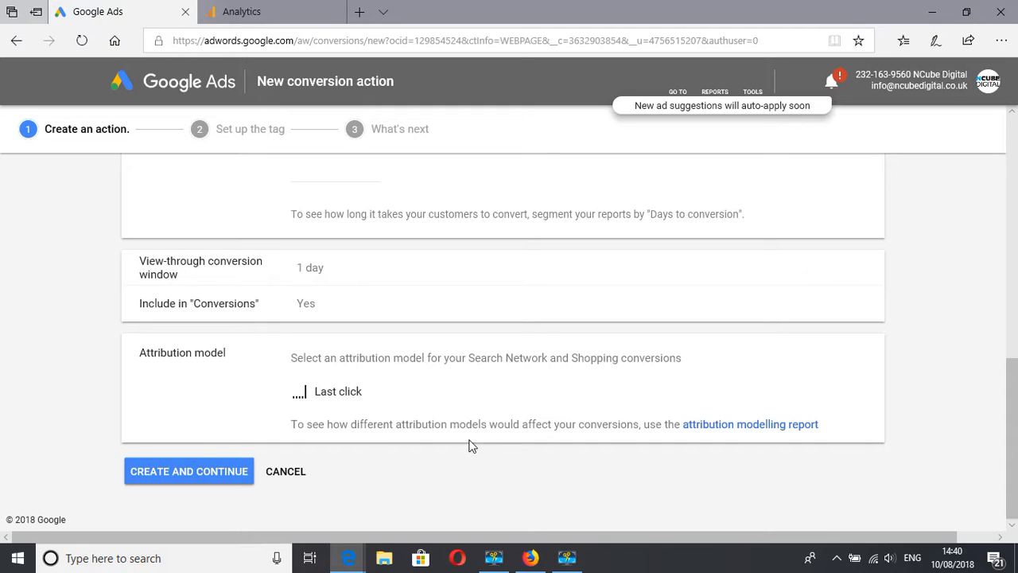
Create the conversion action and choose to install its tag yourself
left_click(191, 471)
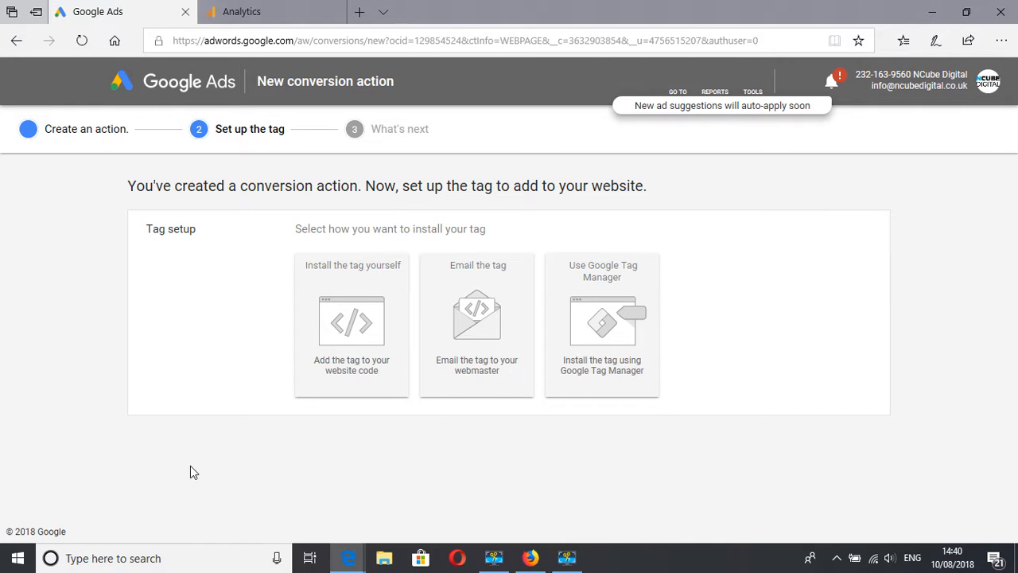
left_click(355, 322)
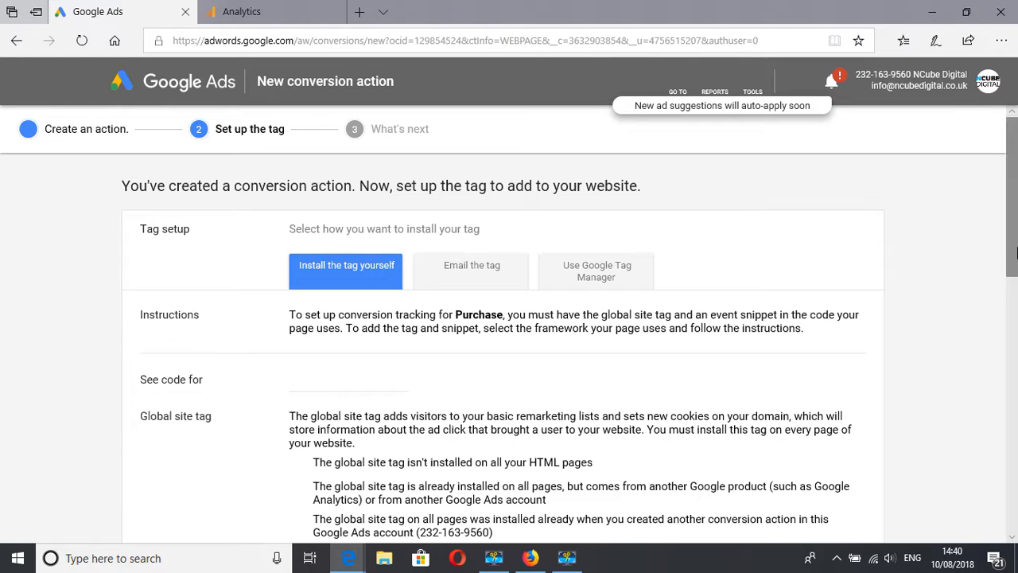
Select the global site tag code and examine the event snippet for the Purchase conversion page
left_click_drag(1015, 251, 1012, 342)
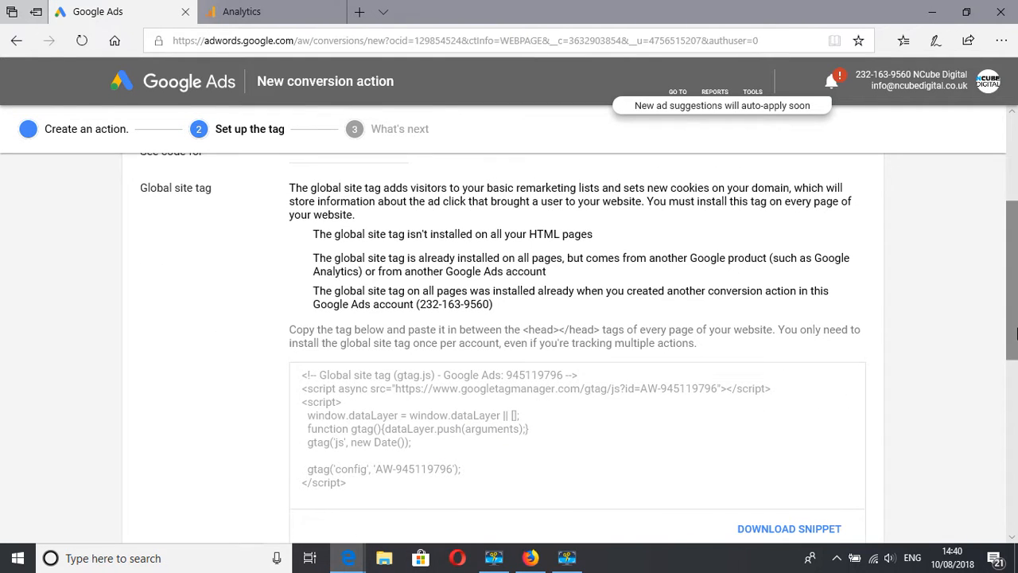
left_click(393, 421)
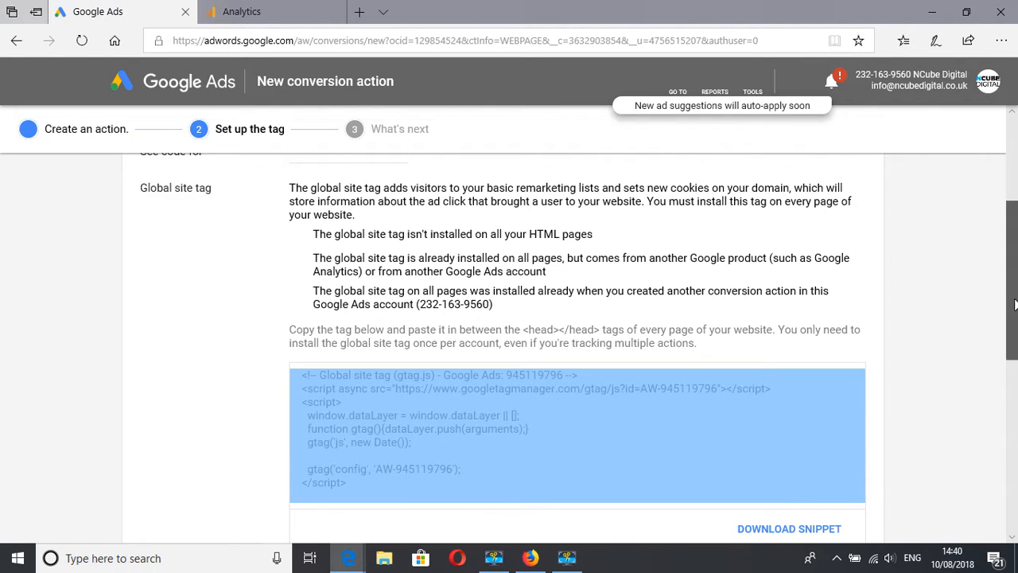
left_click_drag(1015, 304, 1016, 424)
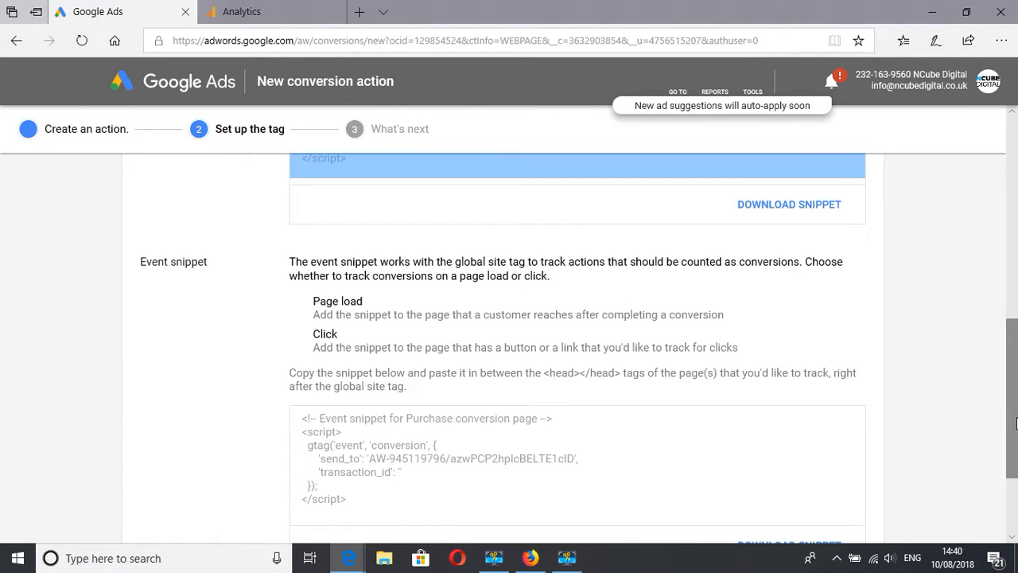
left_click_drag(1016, 423, 1016, 477)
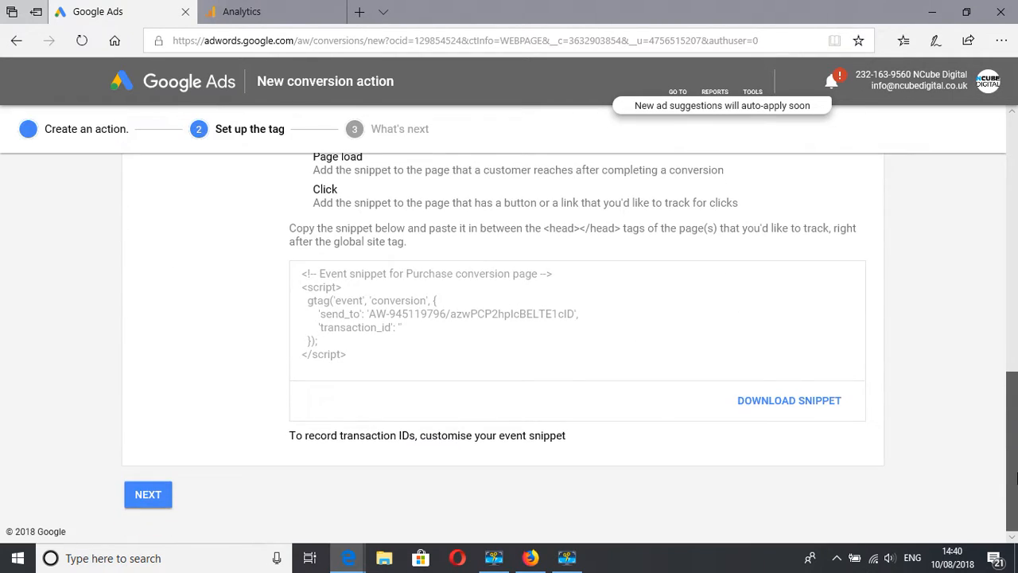